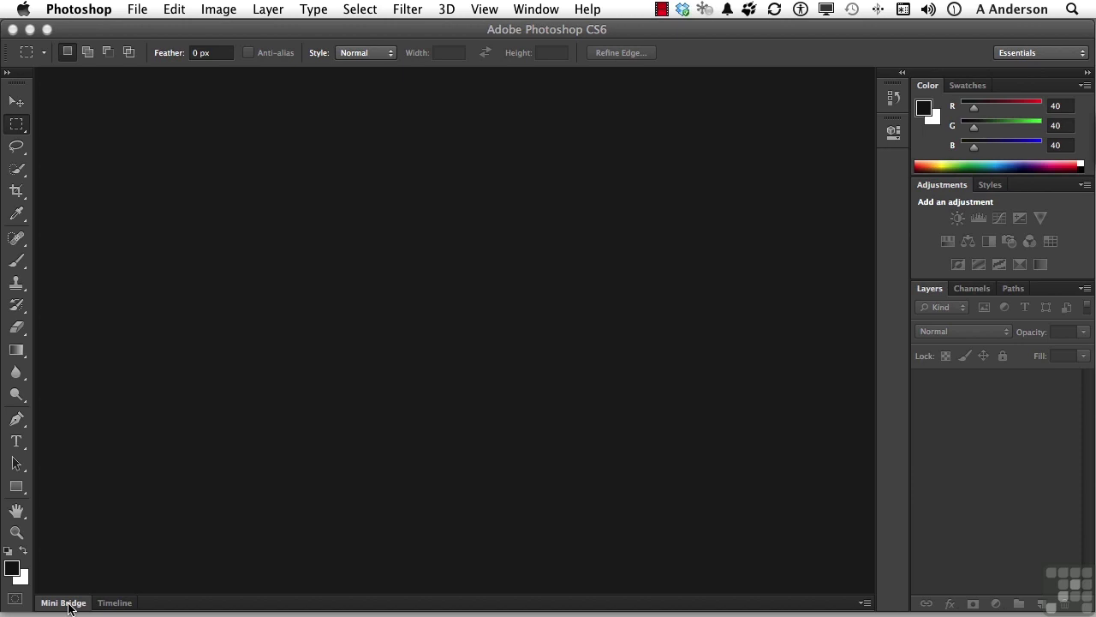
Step: Float the Mini Bridge panel out of the dock and close it
{"action": "left_click", "coordinate": [64, 603]}
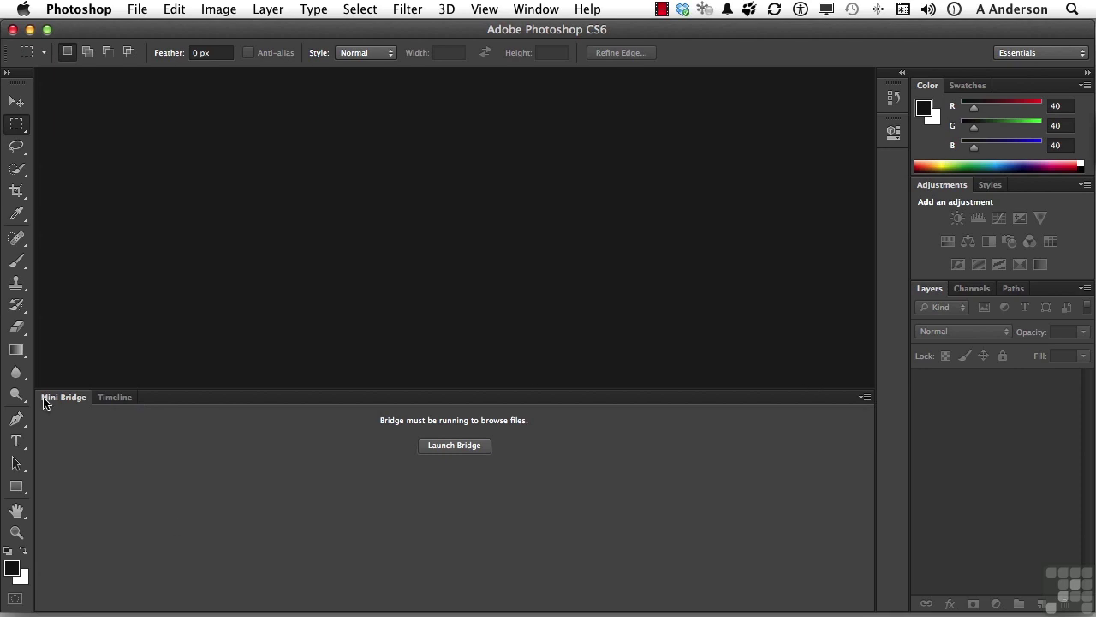
{"action": "left_click_drag", "start_coordinate": [49, 398], "coordinate": [101, 283]}
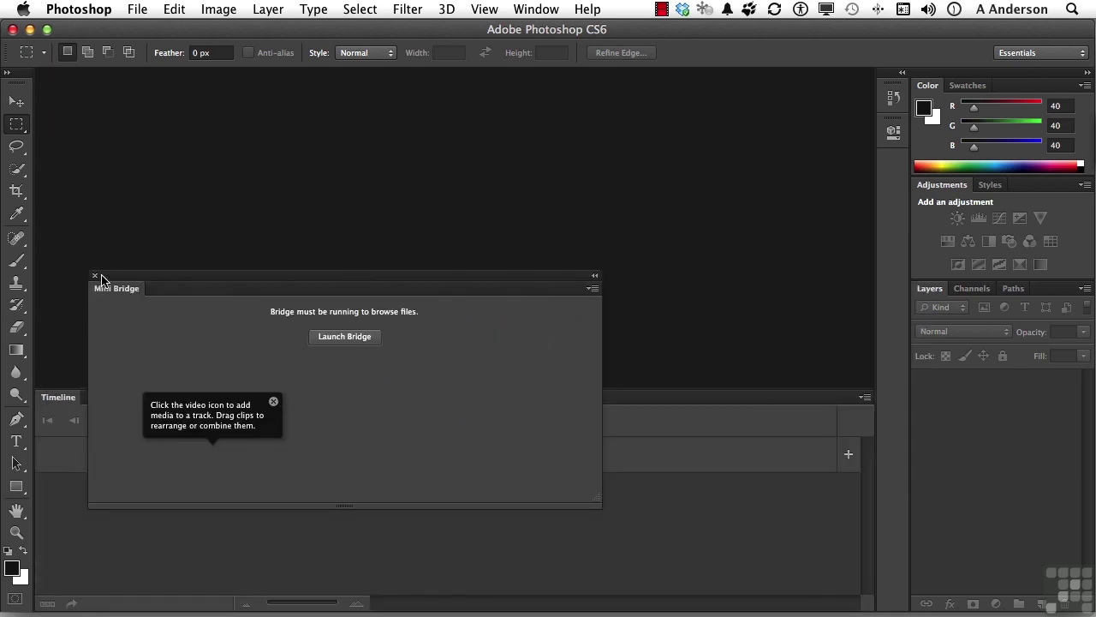
{"action": "left_click", "coordinate": [95, 277]}
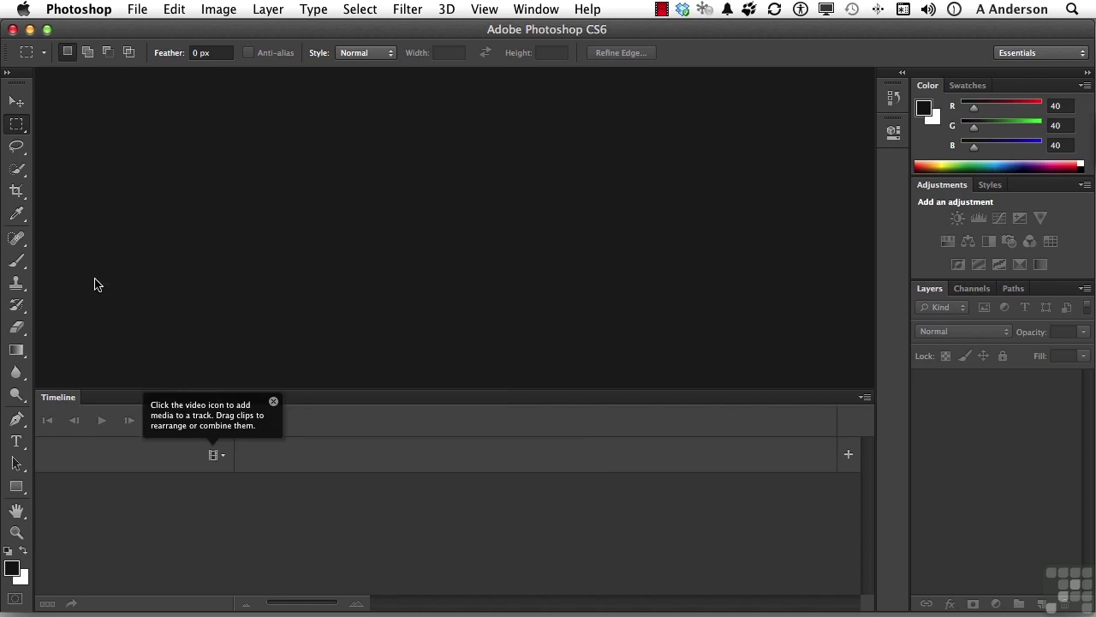
Step: Close the Timeline panel and dock the Layers group at the top, above Color
{"action": "left_click", "coordinate": [168, 513]}
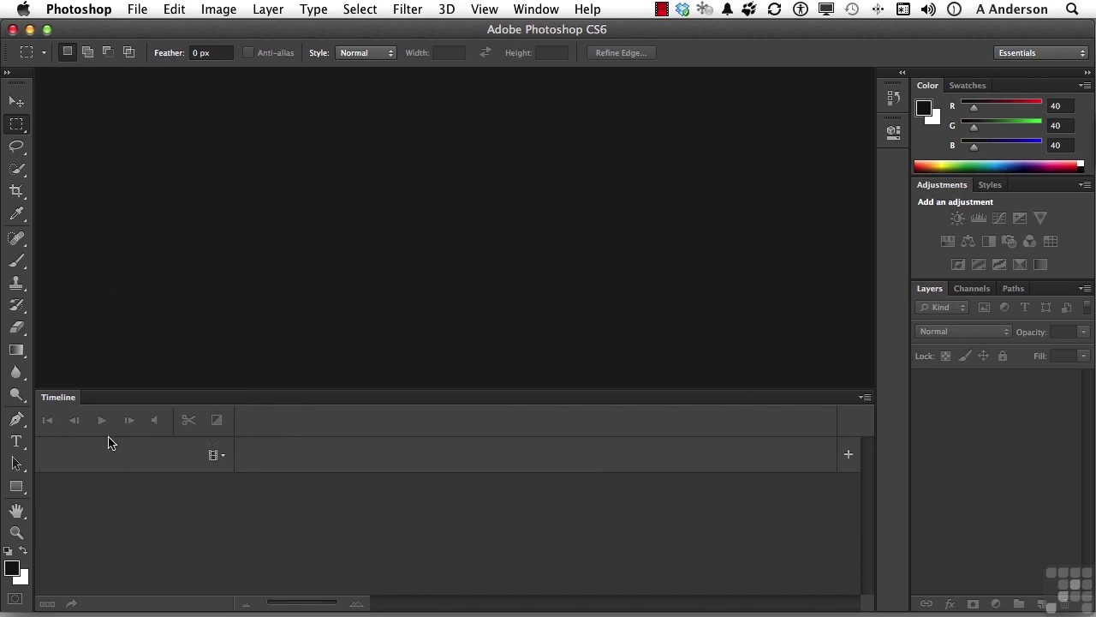
{"action": "left_click_drag", "start_coordinate": [61, 397], "coordinate": [128, 249]}
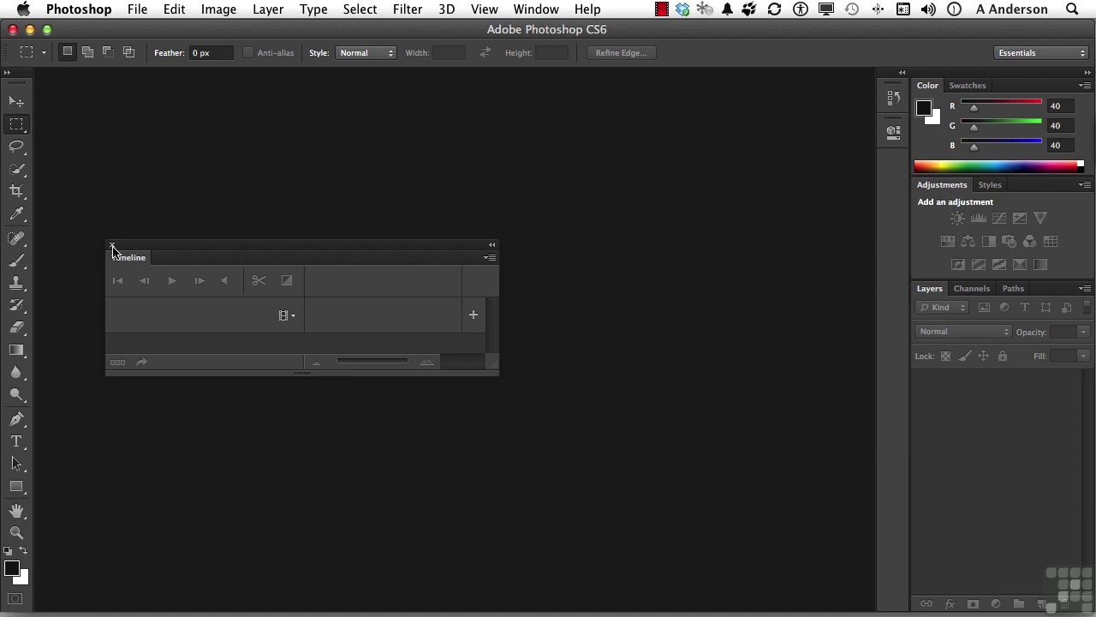
{"action": "left_click", "coordinate": [111, 244]}
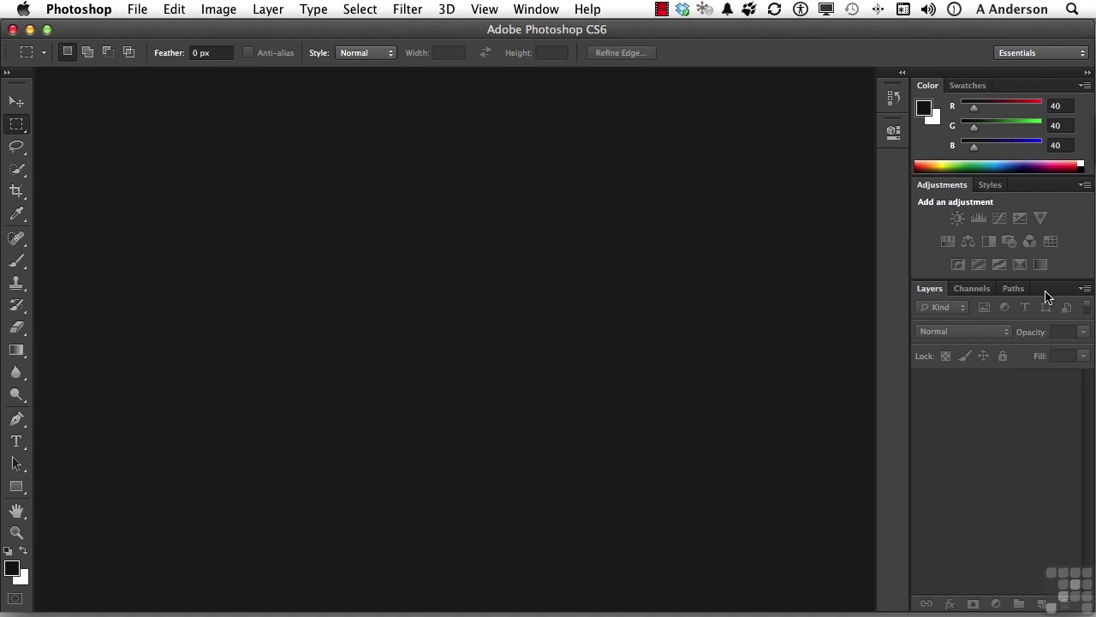
{"action": "left_click_drag", "start_coordinate": [1044, 296], "coordinate": [605, 218]}
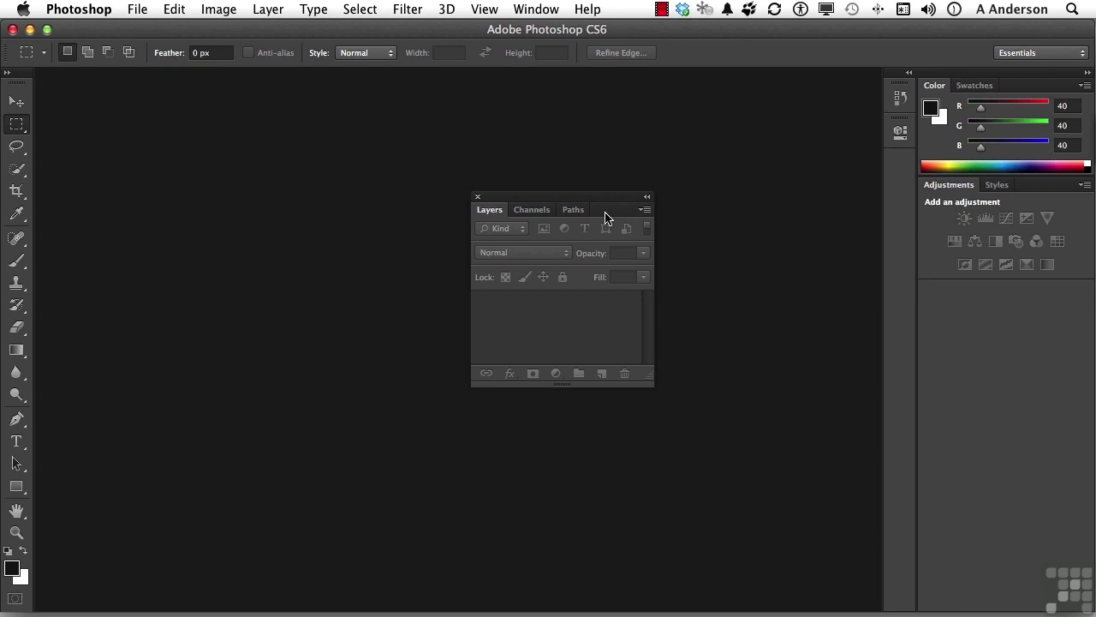
{"action": "left_click_drag", "start_coordinate": [609, 201], "coordinate": [994, 81]}
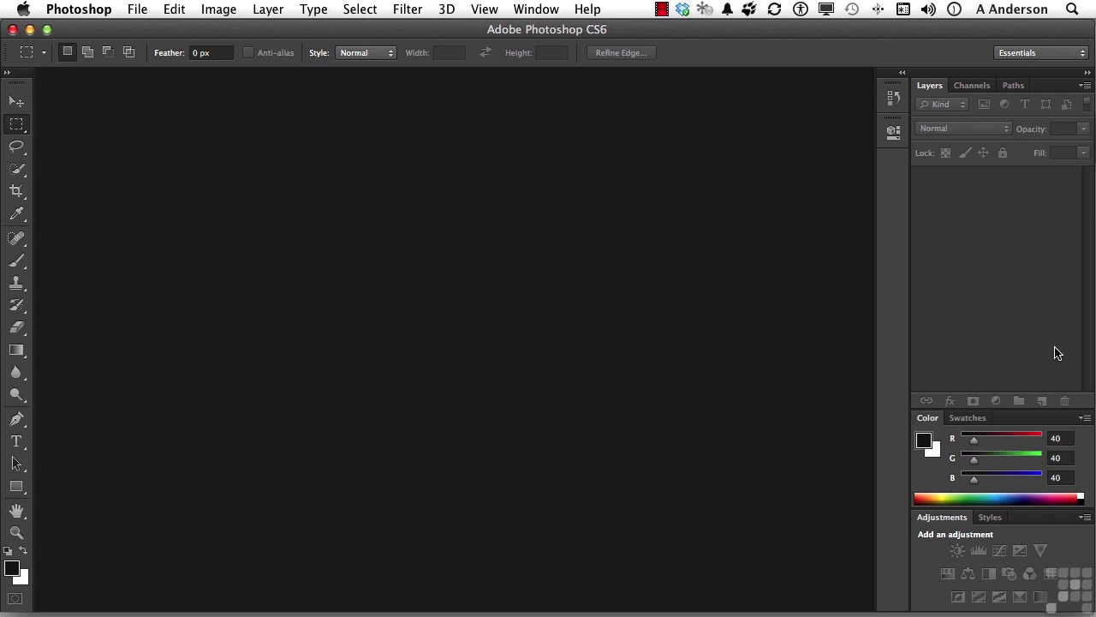
Step: Show Notes from the Window menu, dock it full-width at the bottom, and collapse Layer Comps to an icon
{"action": "left_click", "coordinate": [537, 9]}
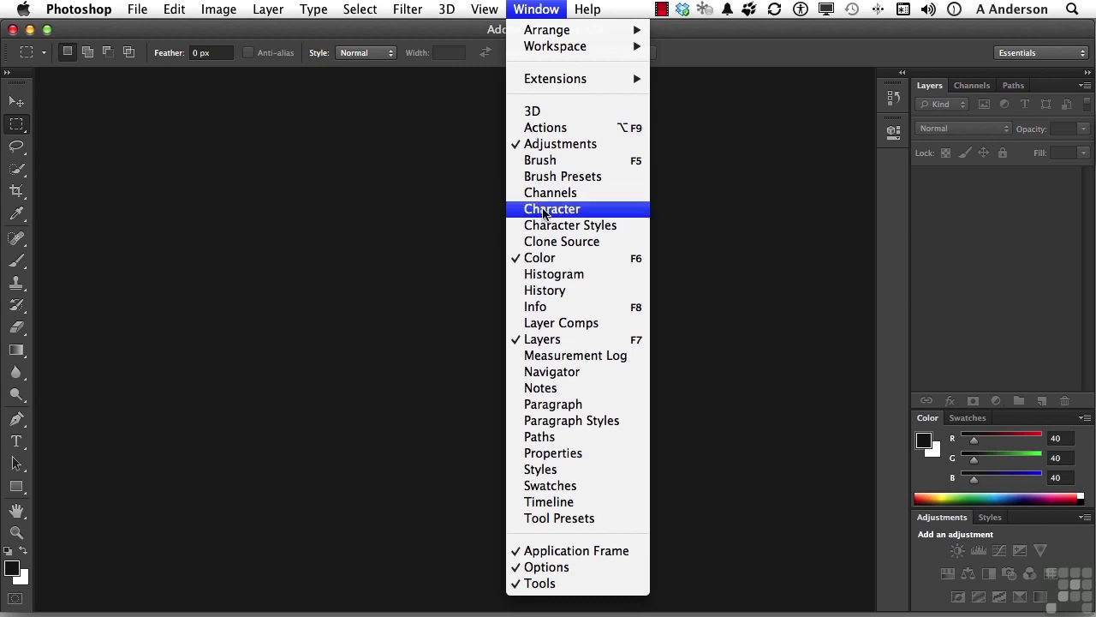
{"action": "left_click", "coordinate": [549, 388]}
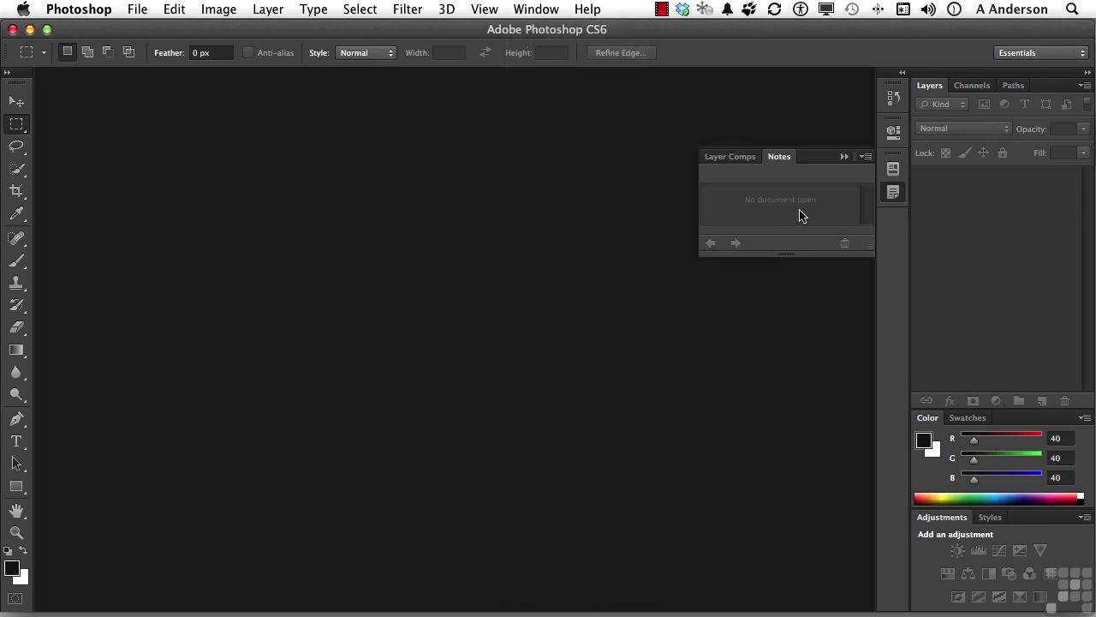
{"action": "left_click_drag", "start_coordinate": [779, 163], "coordinate": [85, 608]}
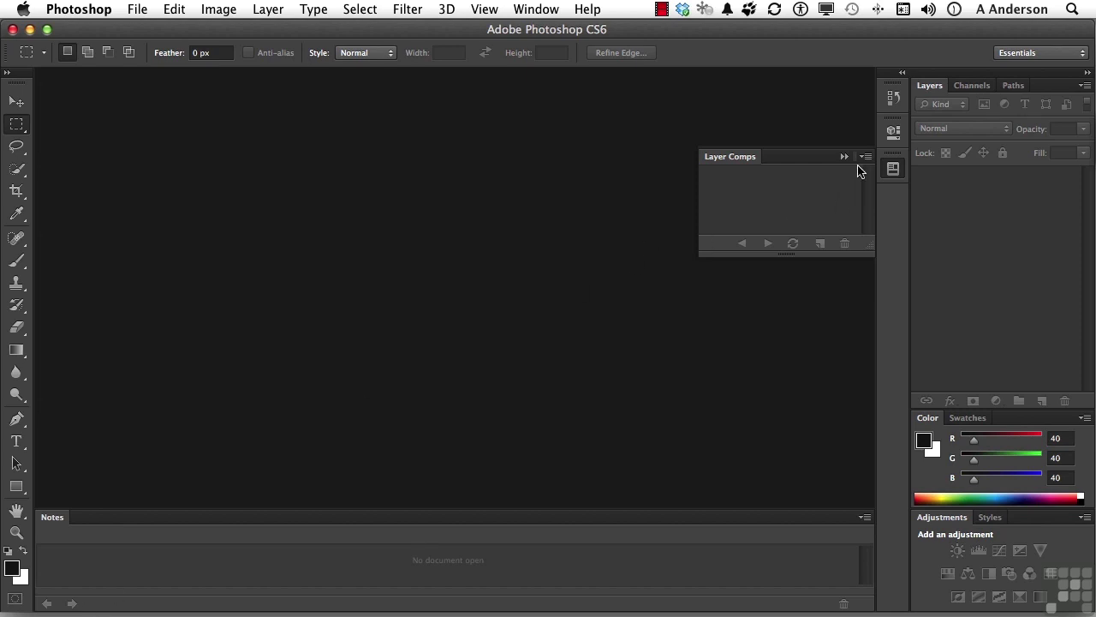
{"action": "left_click", "coordinate": [843, 157]}
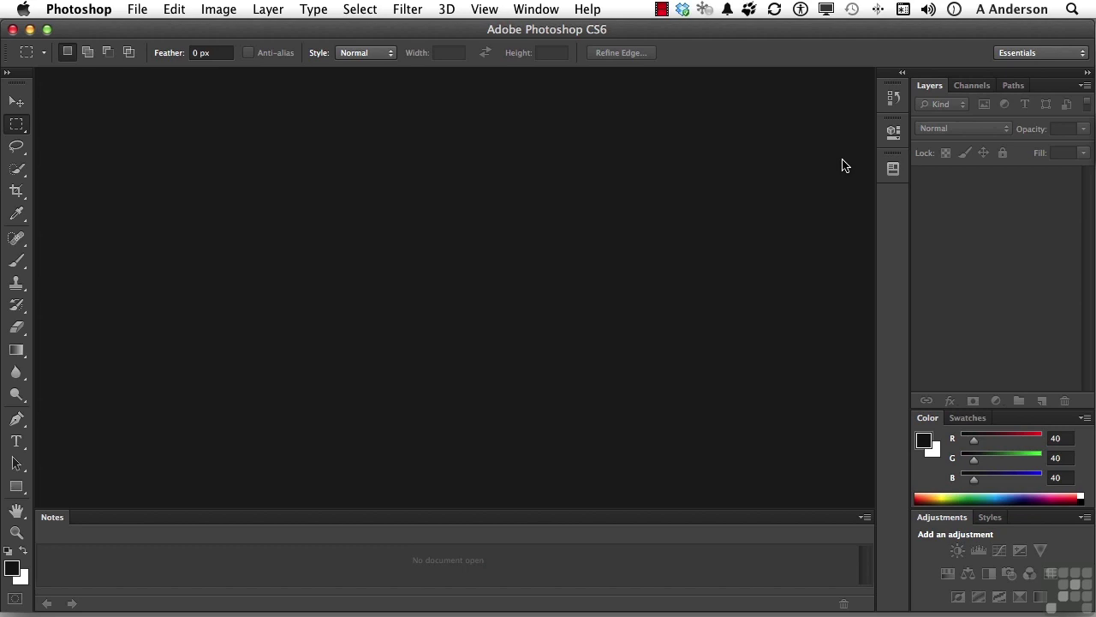
Step: Open the New Workspace dialog from the Window > Workspace menu
{"action": "left_click", "coordinate": [1025, 53]}
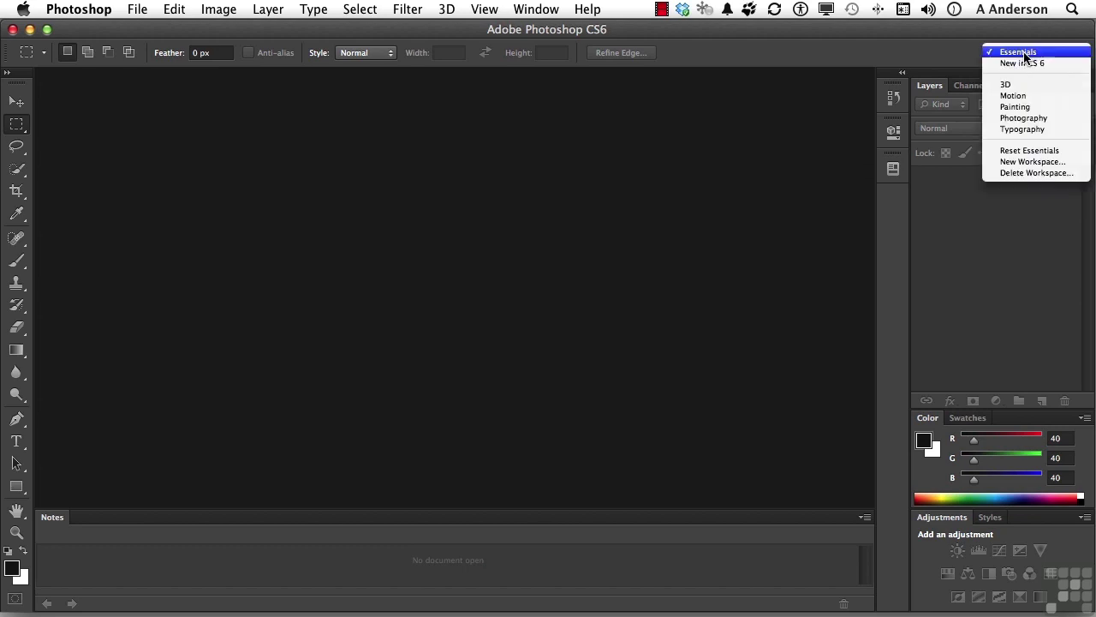
{"action": "left_click", "coordinate": [1030, 165]}
{"action": "left_click", "coordinate": [764, 185]}
{"action": "left_click", "coordinate": [534, 10]}
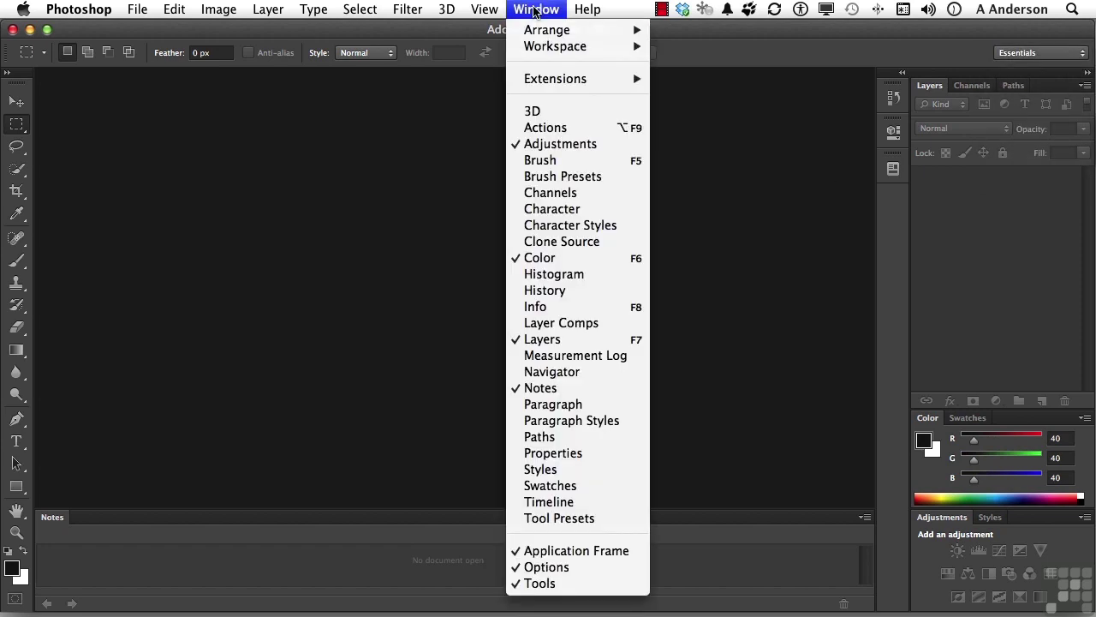
{"action": "mouse_move", "coordinate": [548, 48]}
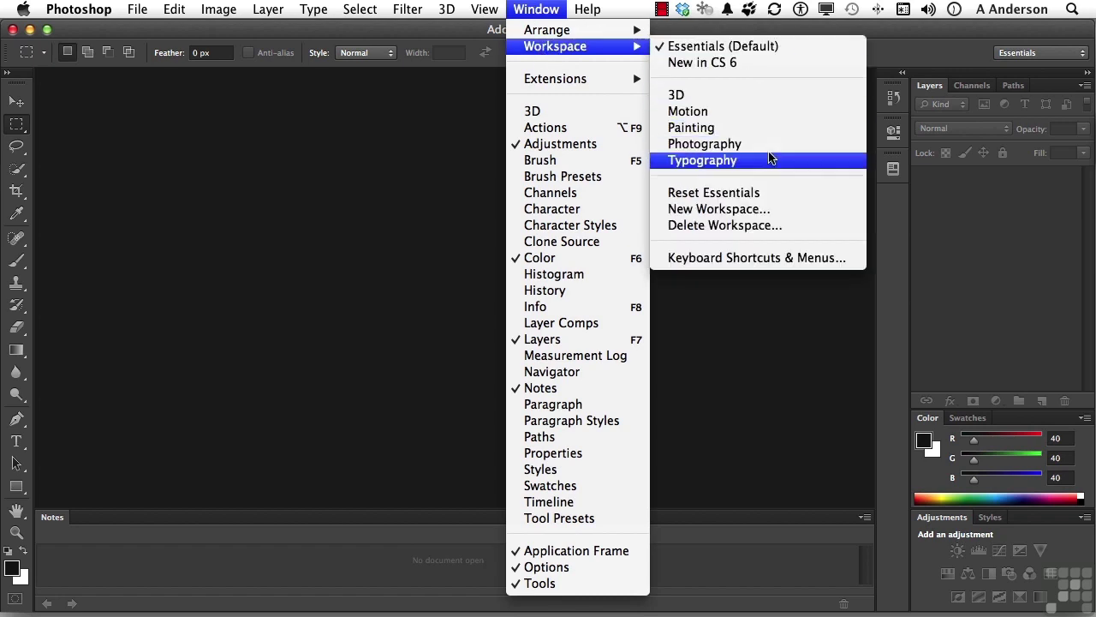
{"action": "left_click", "coordinate": [765, 210]}
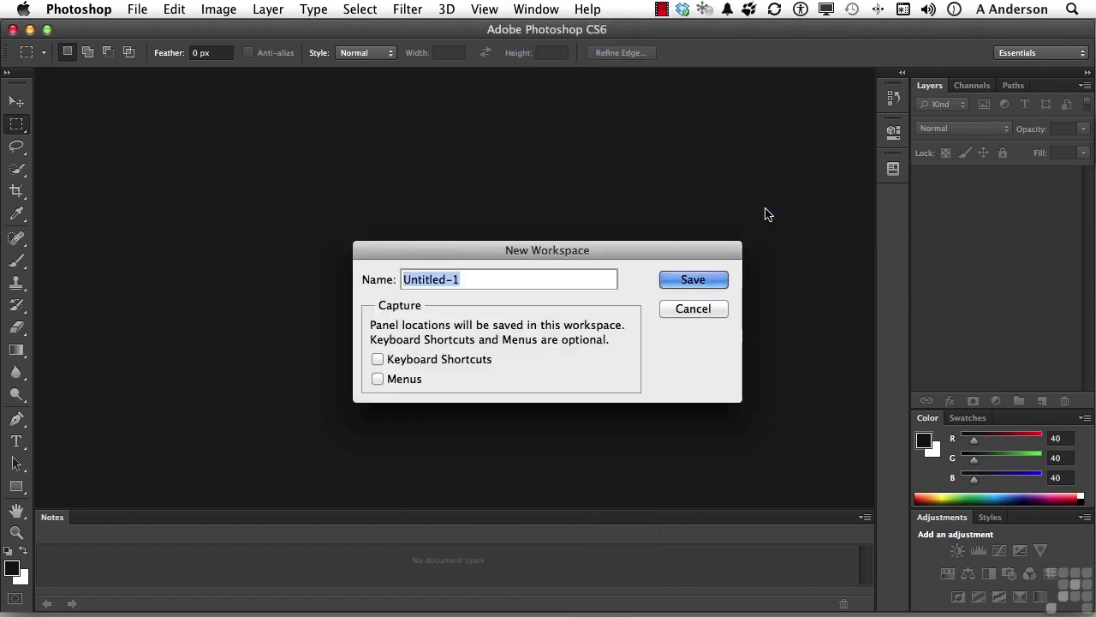
Step: Name the workspace 'Infinite Skills' and include Keyboard Shortcuts and Menus
{"action": "type", "text": "Inf"}
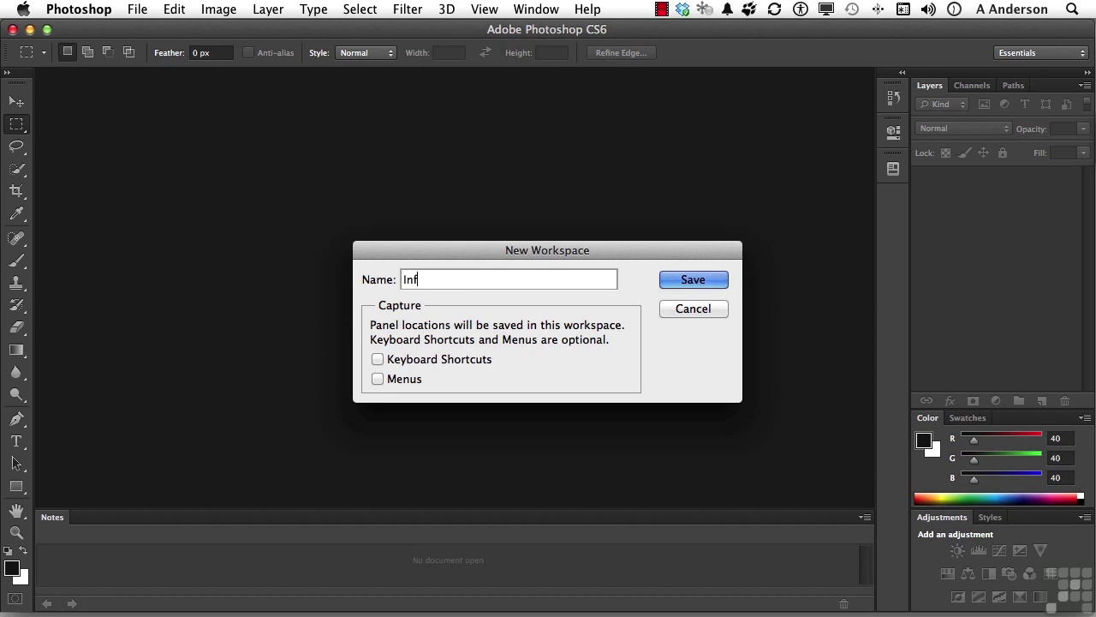
{"action": "type", "text": "inite Skills"}
{"action": "left_click", "coordinate": [378, 359]}
{"action": "left_click", "coordinate": [377, 379]}
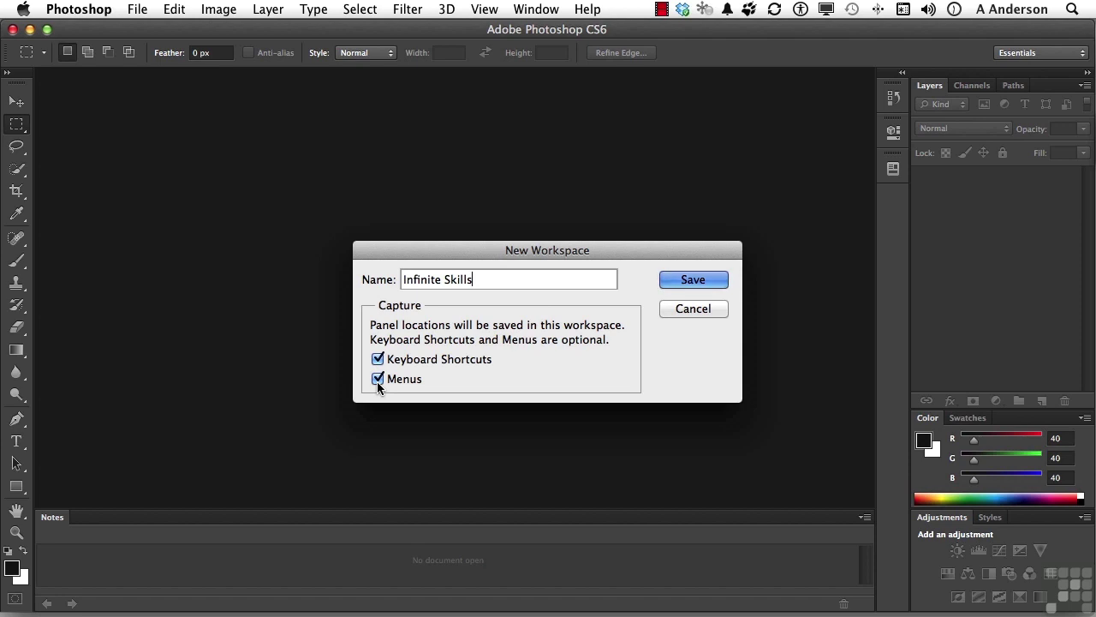
Step: Save the Infinite Skills workspace, then switch to Essentials and reset it to default
{"action": "left_click", "coordinate": [695, 280]}
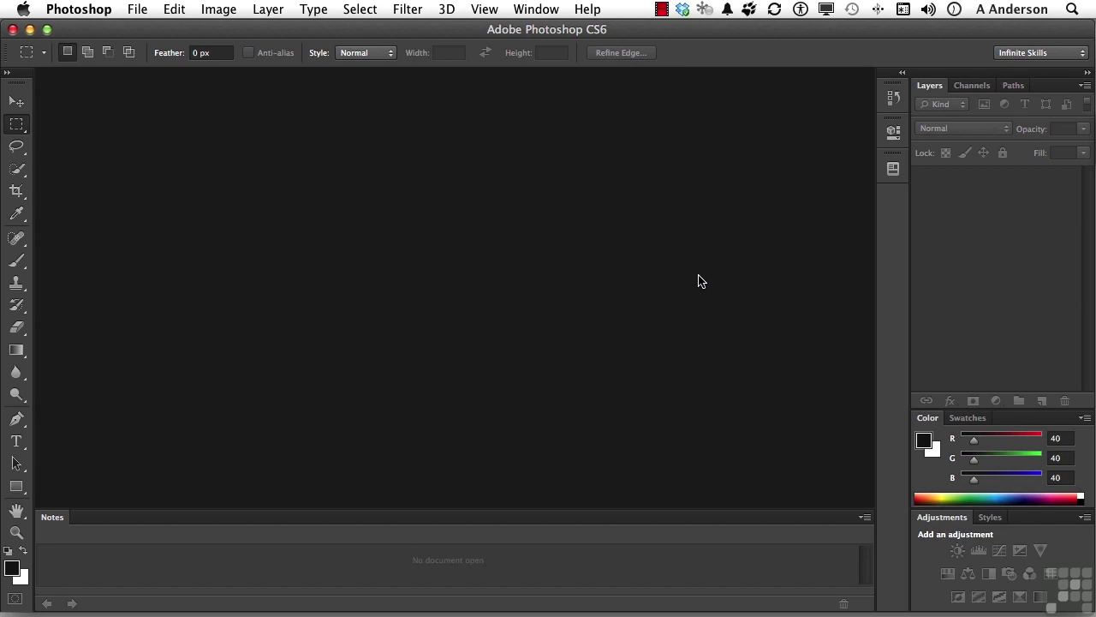
{"action": "left_click", "coordinate": [1054, 55]}
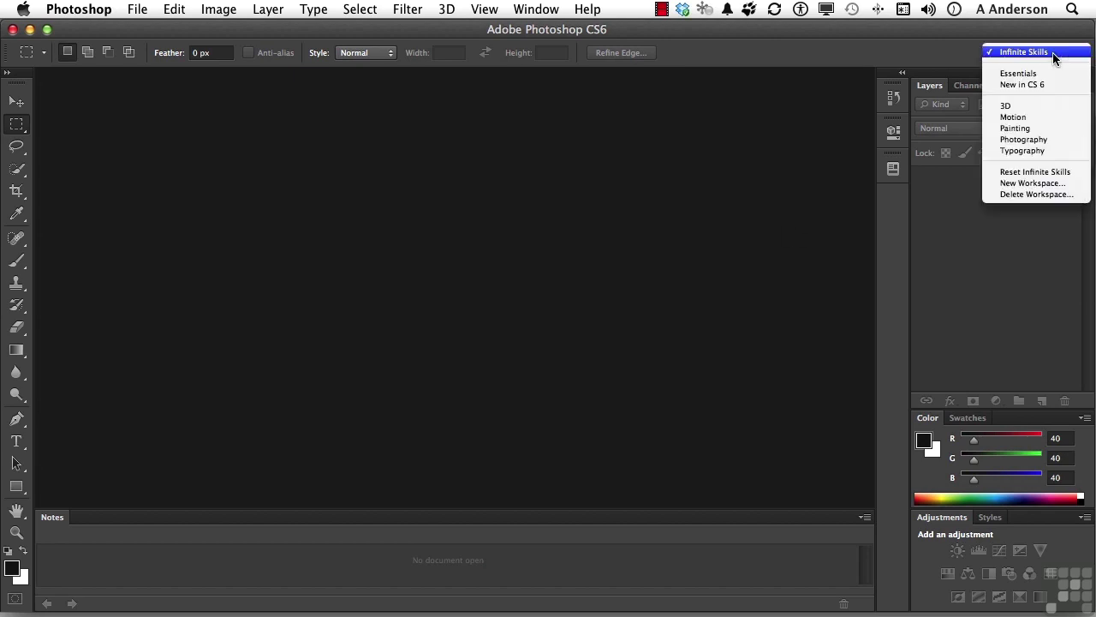
{"action": "left_click", "coordinate": [1018, 74]}
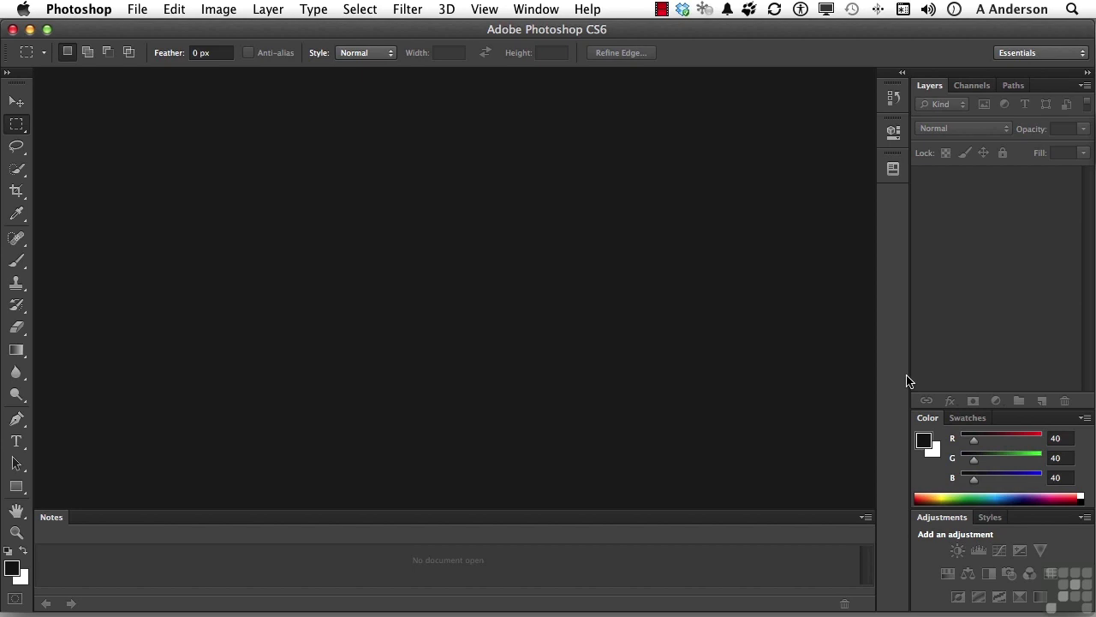
{"action": "left_click", "coordinate": [1043, 55]}
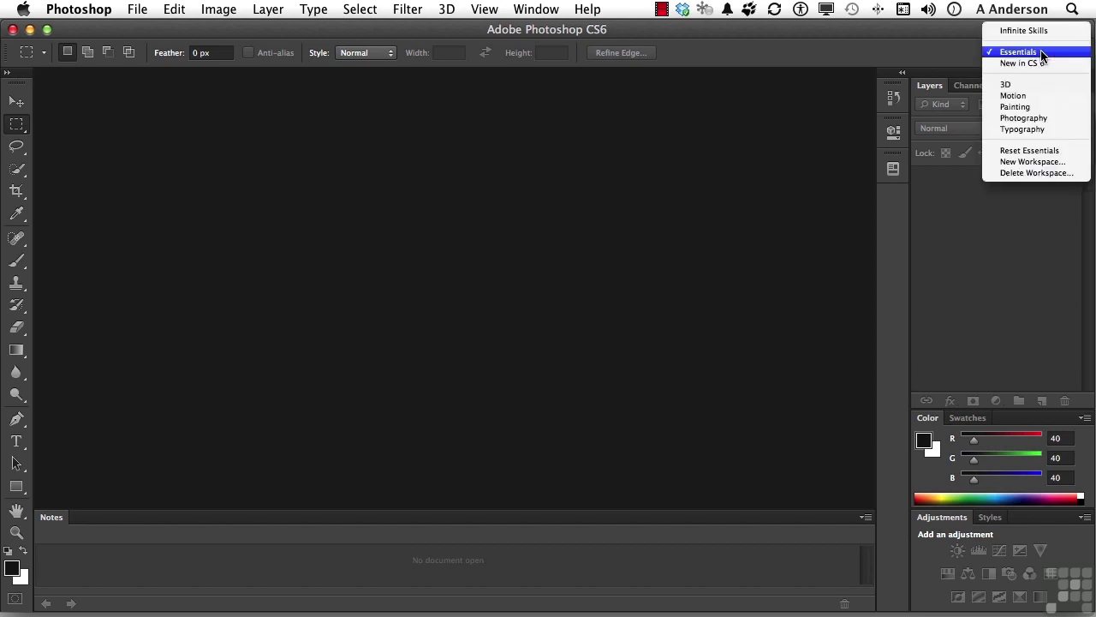
{"action": "left_click", "coordinate": [1030, 150]}
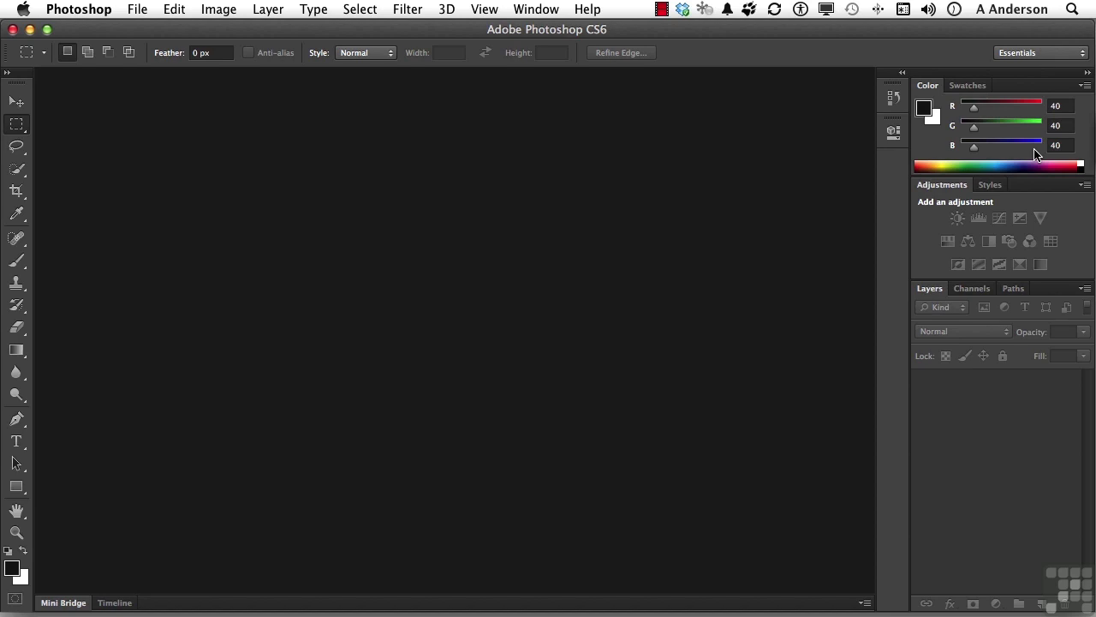
Step: Reapply the Infinite Skills workspace through Window > Workspace
{"action": "left_click", "coordinate": [1034, 54]}
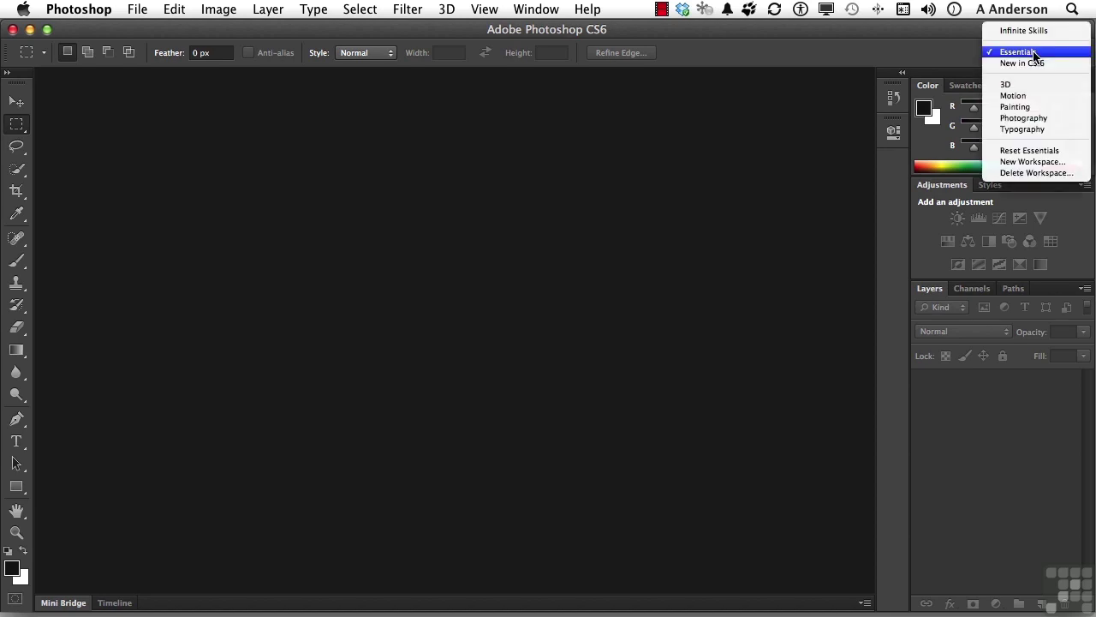
{"action": "left_click", "coordinate": [657, 183]}
{"action": "left_click", "coordinate": [541, 9]}
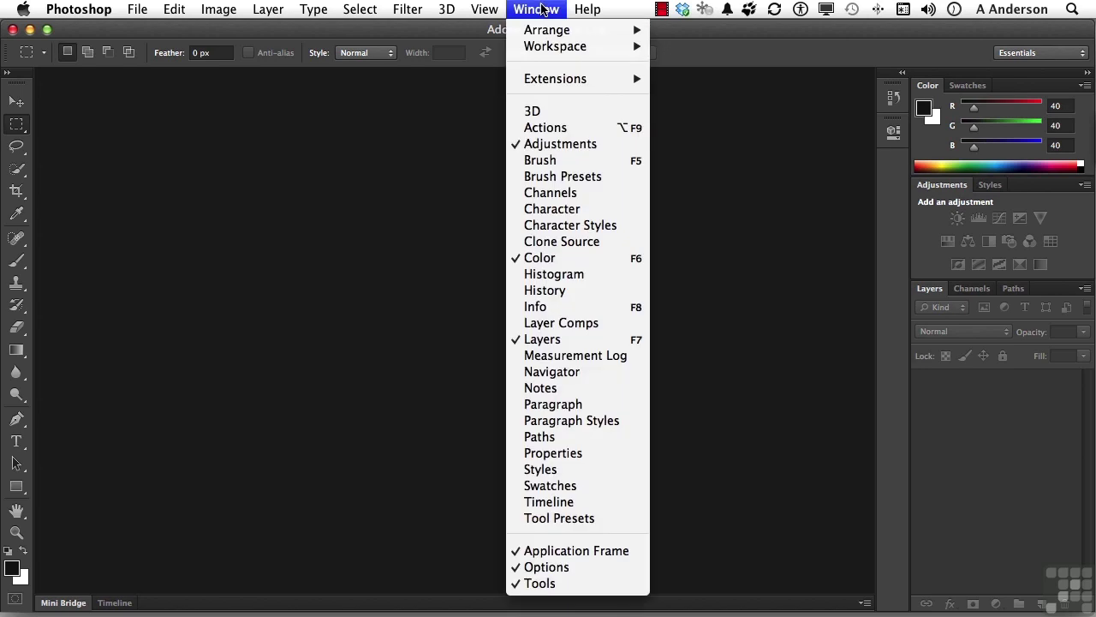
{"action": "mouse_move", "coordinate": [542, 48]}
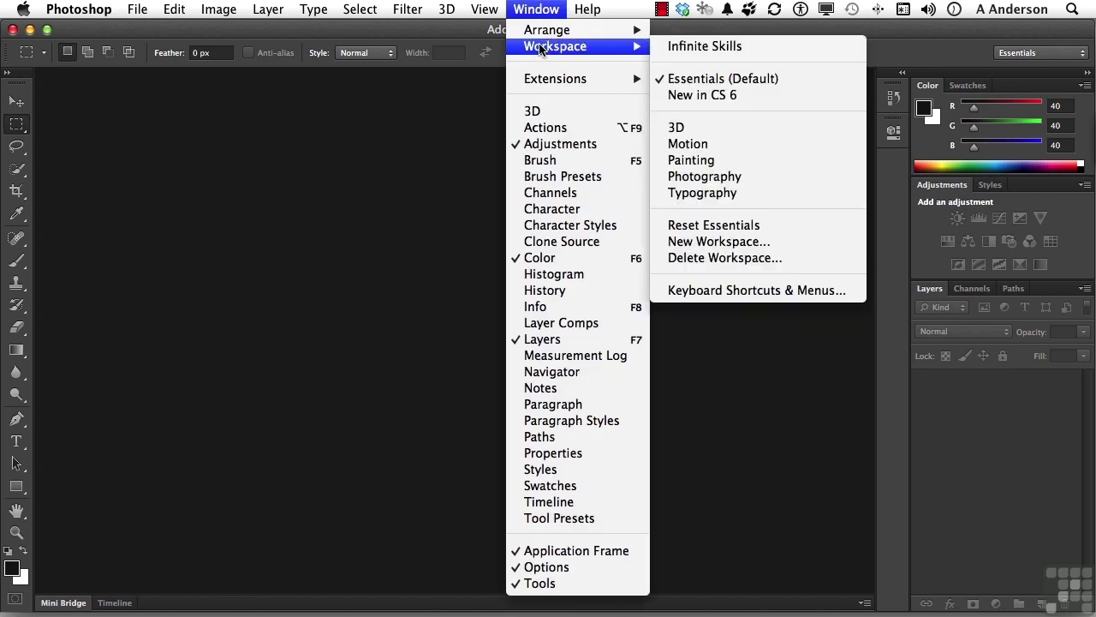
{"action": "left_click", "coordinate": [721, 47]}
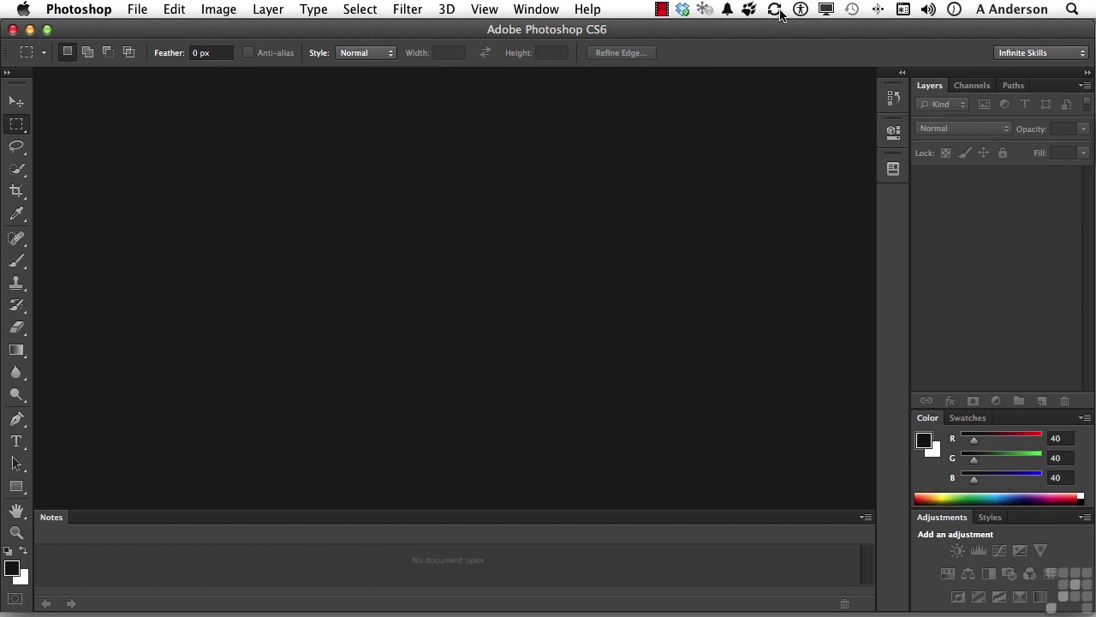
Step: Open Delete Workspace and review the Workspace list, leaving Essentials selected
{"action": "left_click", "coordinate": [548, 12]}
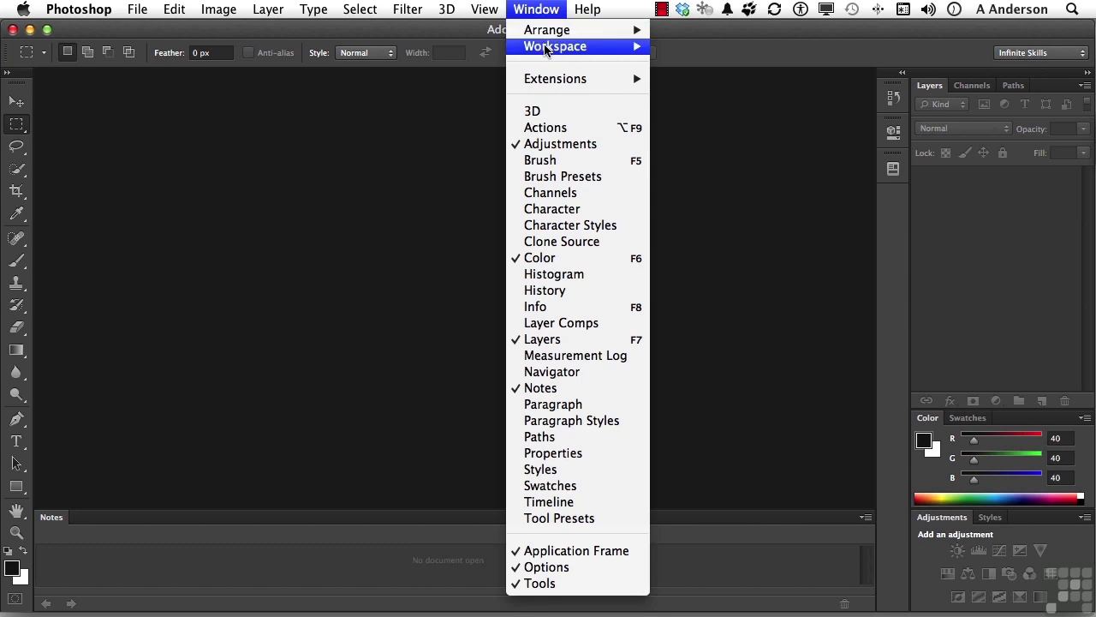
{"action": "mouse_move", "coordinate": [545, 48]}
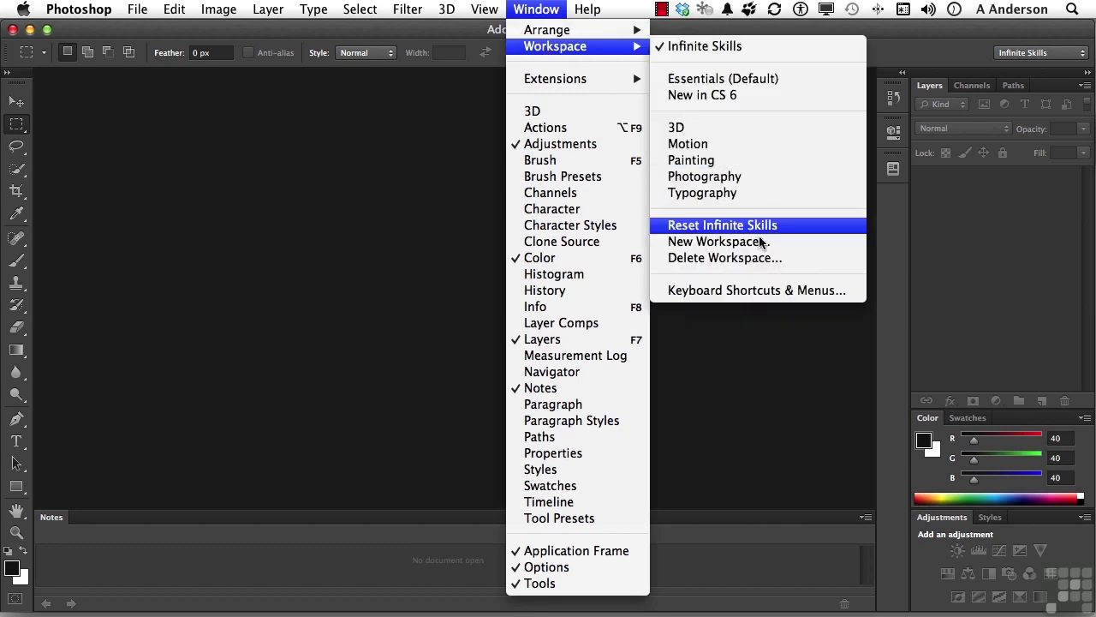
{"action": "left_click", "coordinate": [790, 258]}
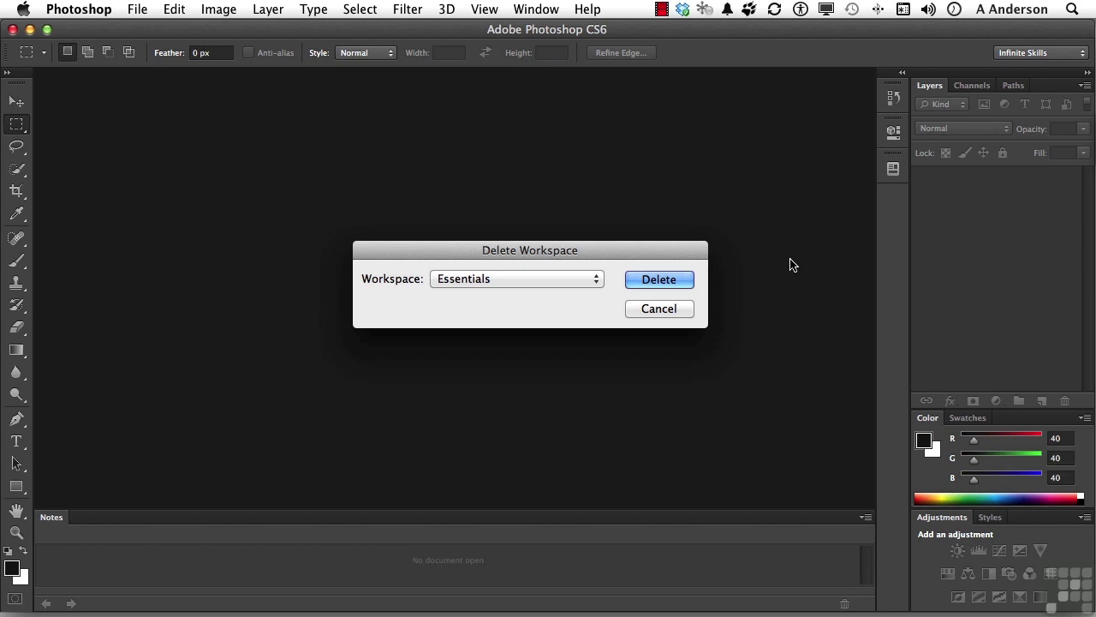
{"action": "left_click", "coordinate": [567, 278]}
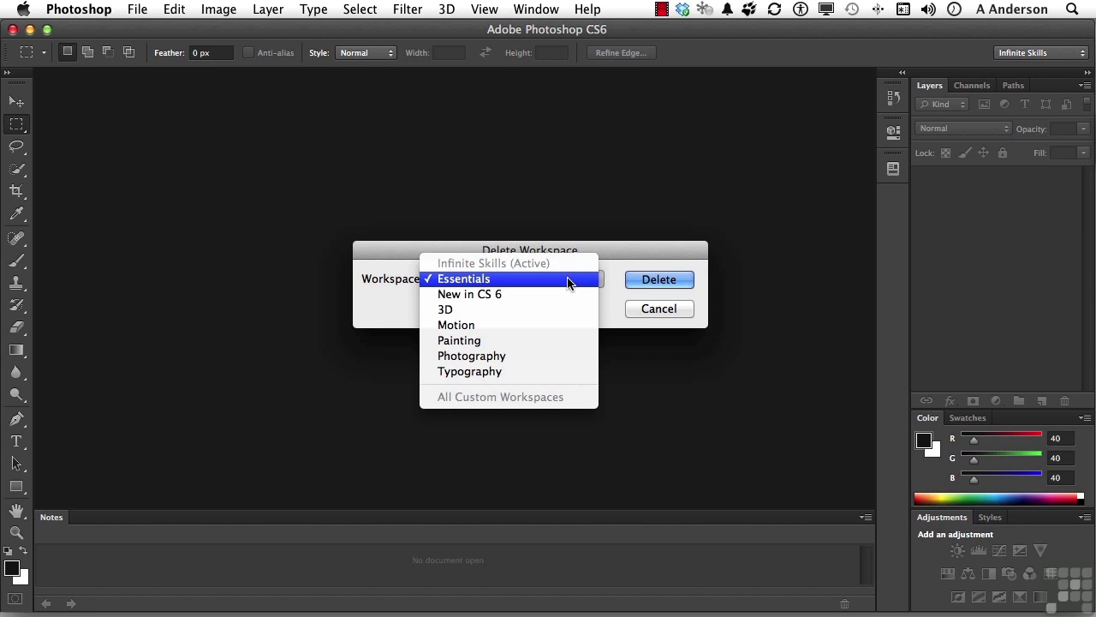
{"action": "left_click", "coordinate": [608, 200]}
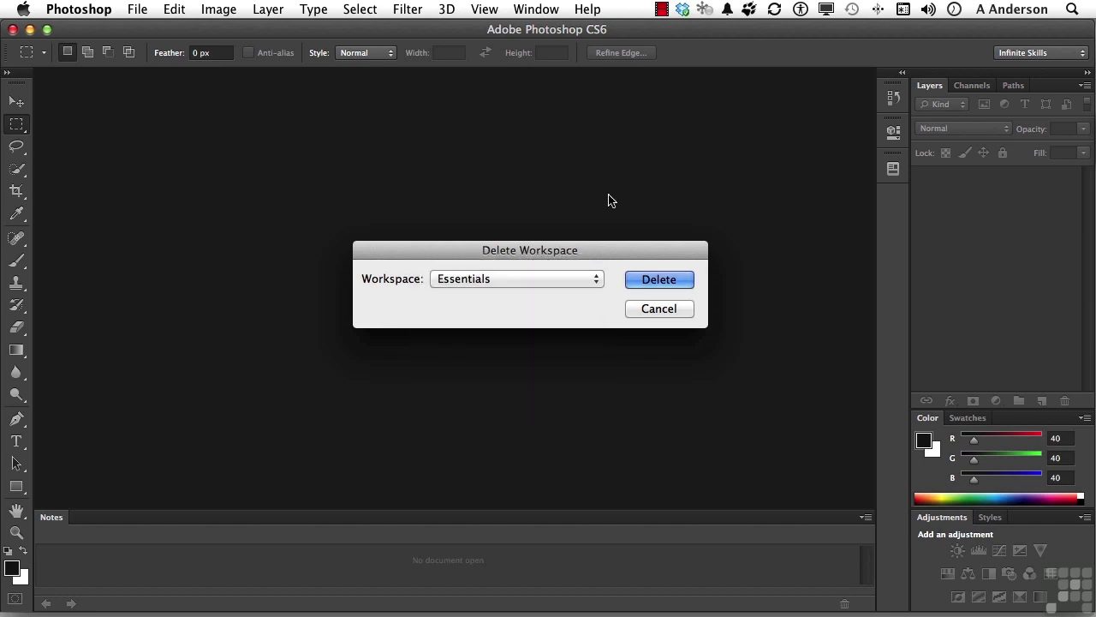